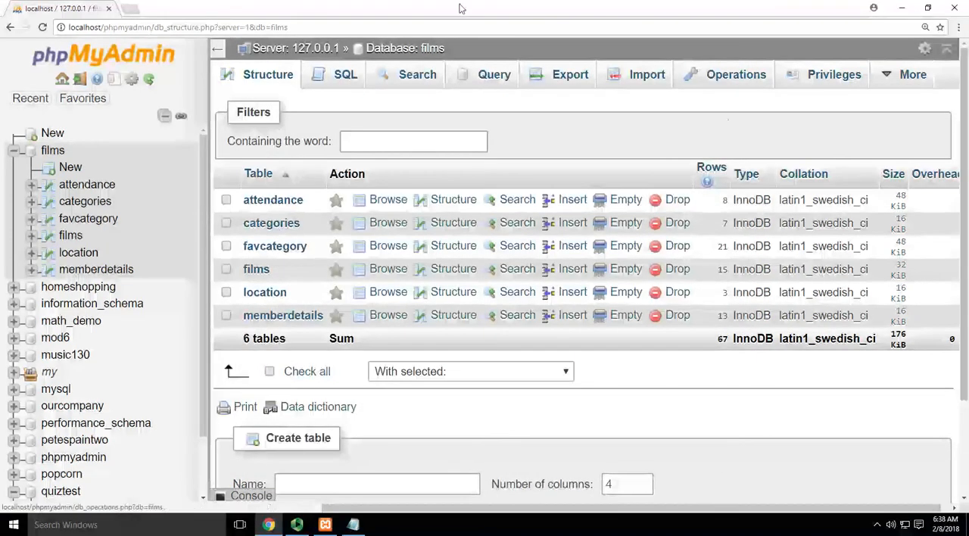
Switch to the SQL query editor for the films database.
left_click(341, 74)
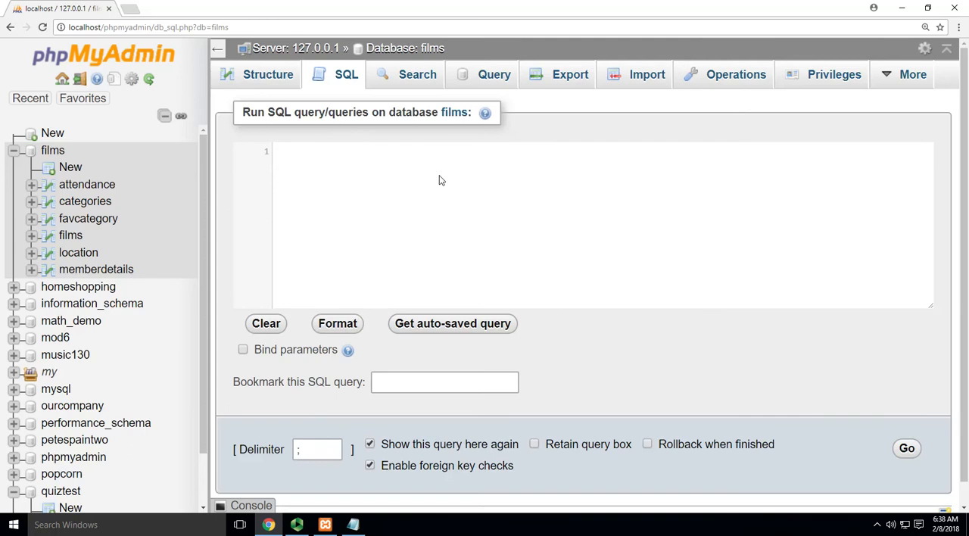
type("SELECT ")
type("films.")
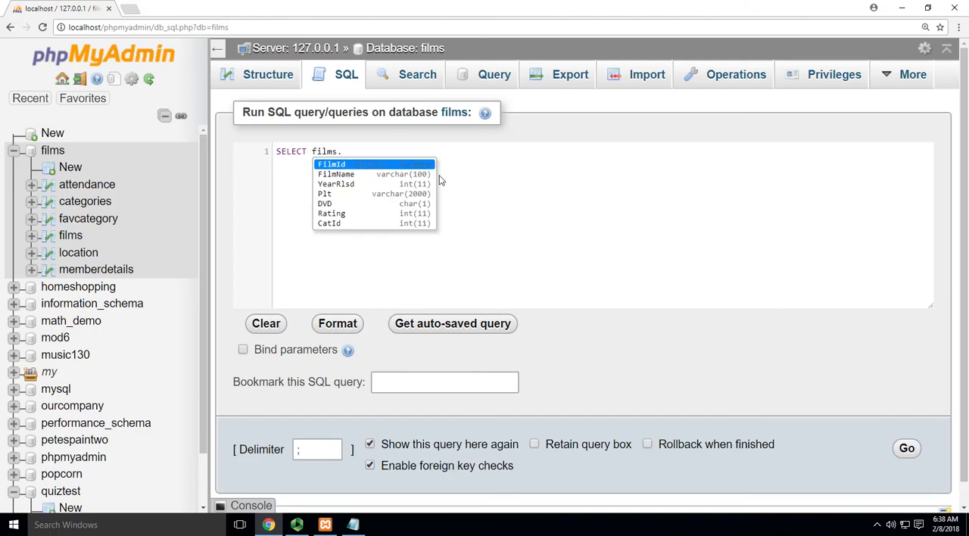
Run SELECT films.FilmName, films.YearRlsd FROM films, returning all 15 film rows.
key("Down")
key("Return")
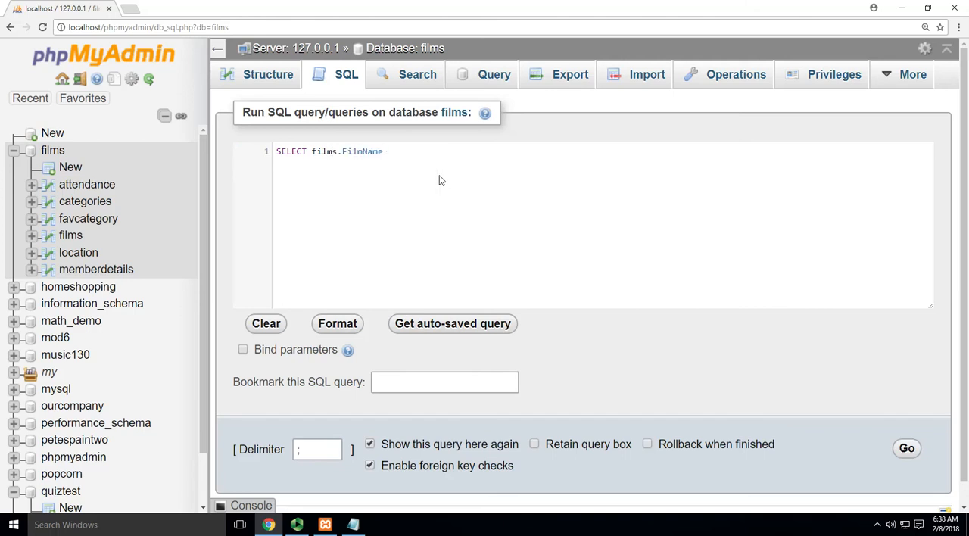
type(",fi")
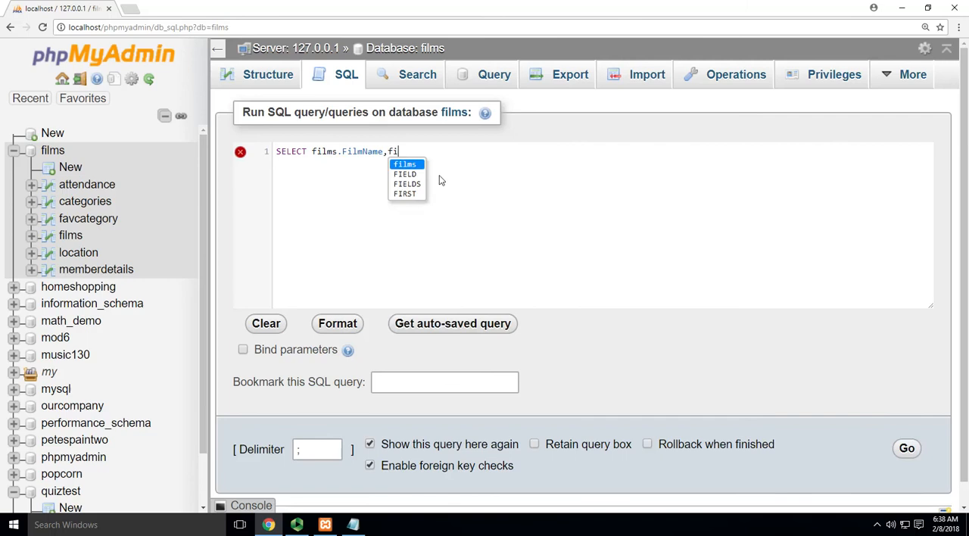
type("lms.")
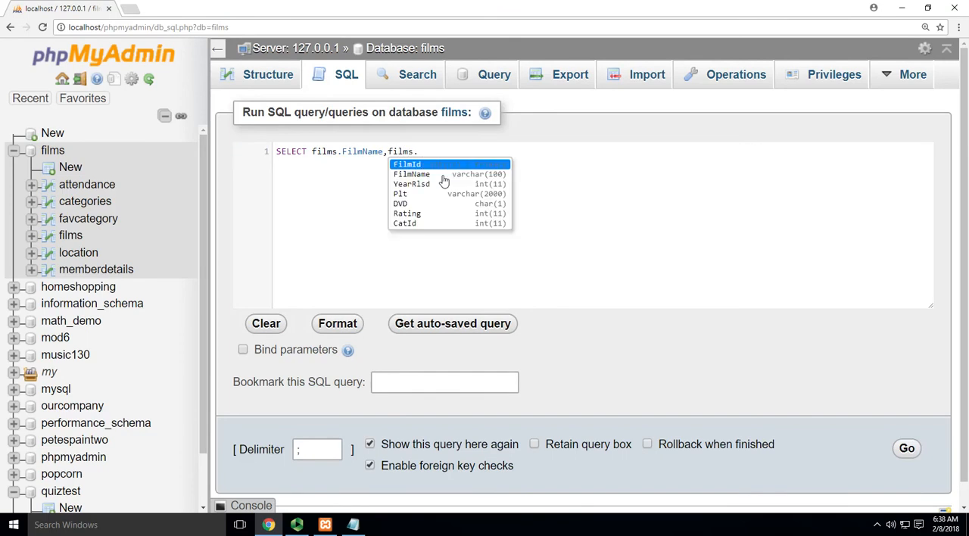
type("Y")
key("Return")
key("Return")
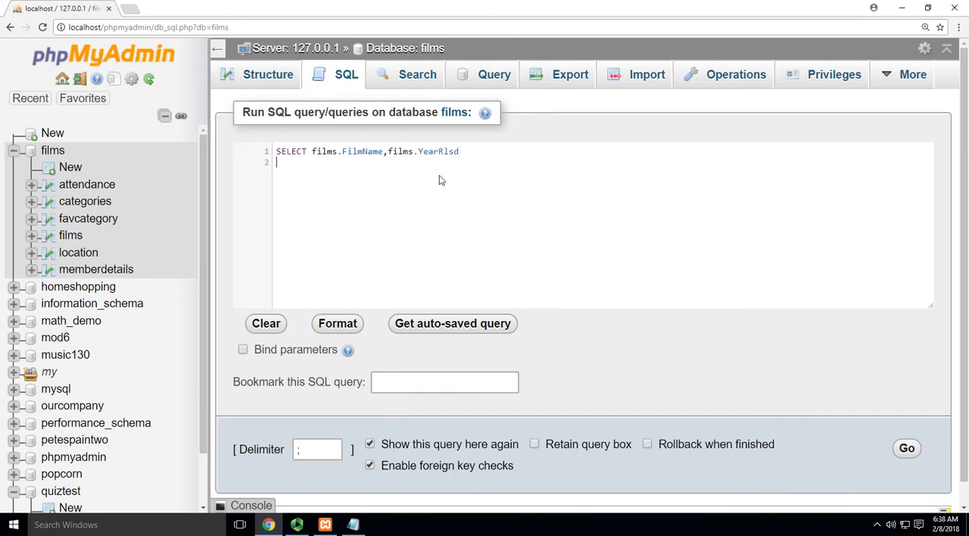
type("FROM fi")
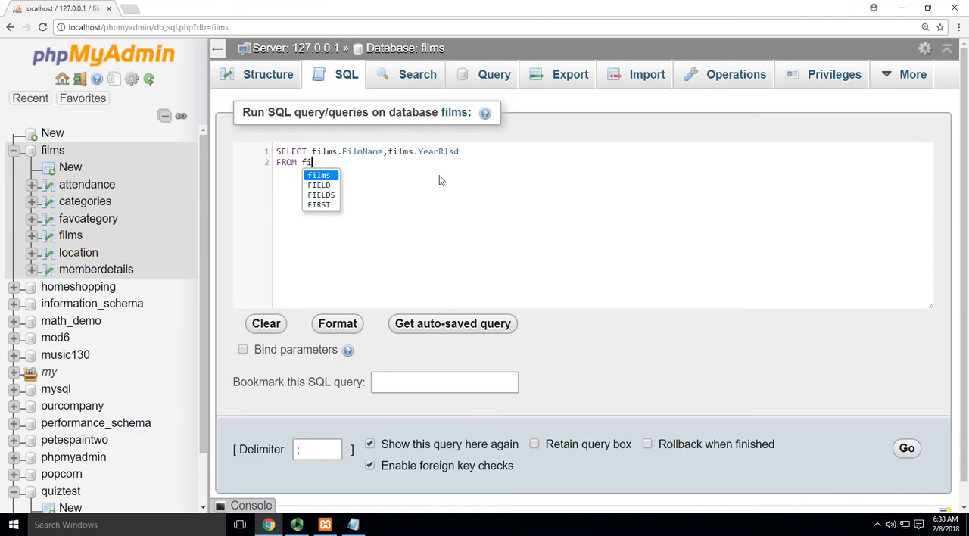
type("lms")
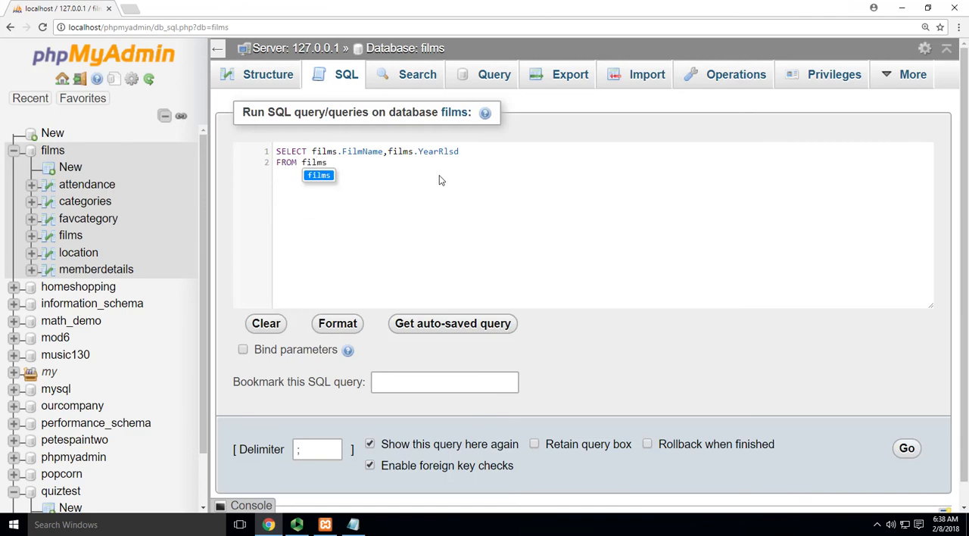
key("Escape")
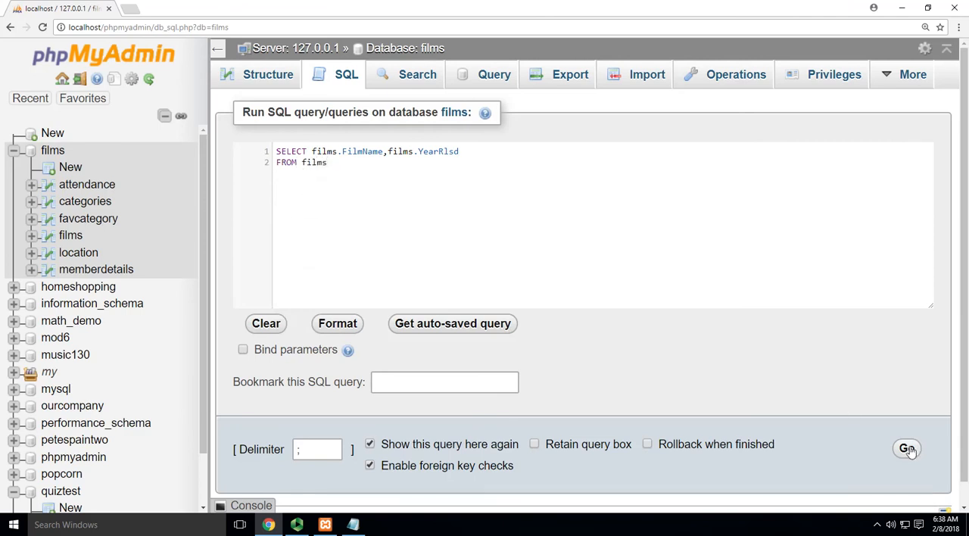
left_click(906, 448)
scroll(526, 371, "down", 1)
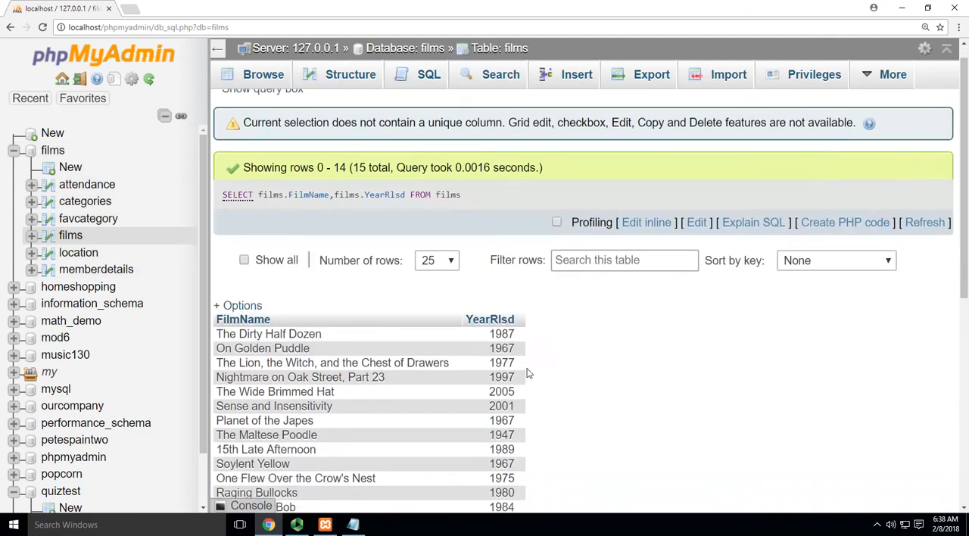
scroll(526, 372, "down", 1)
left_click_drag(966, 347, 966, 231)
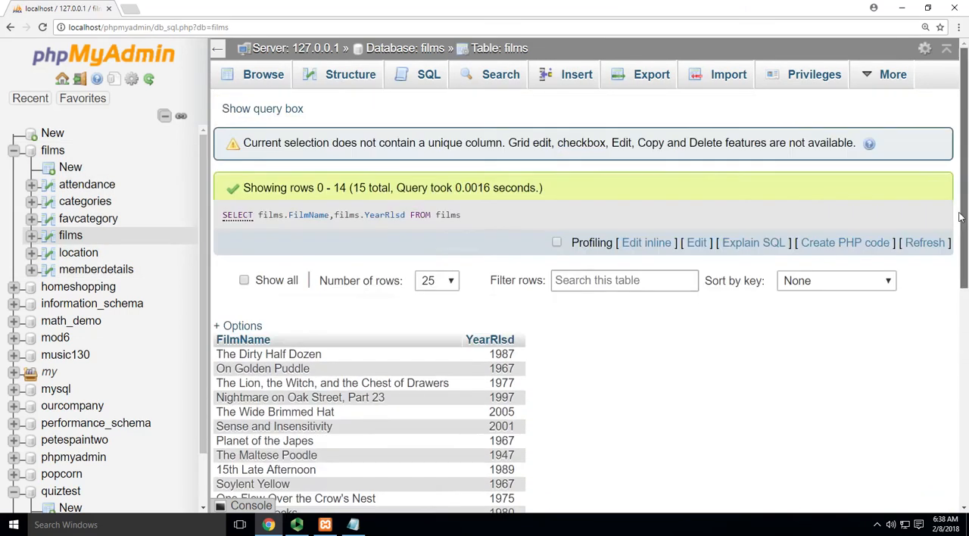
Add WHERE films.YearRlsd = 1967 and run it, leaving 3 films, then reopen the query.
left_click(652, 243)
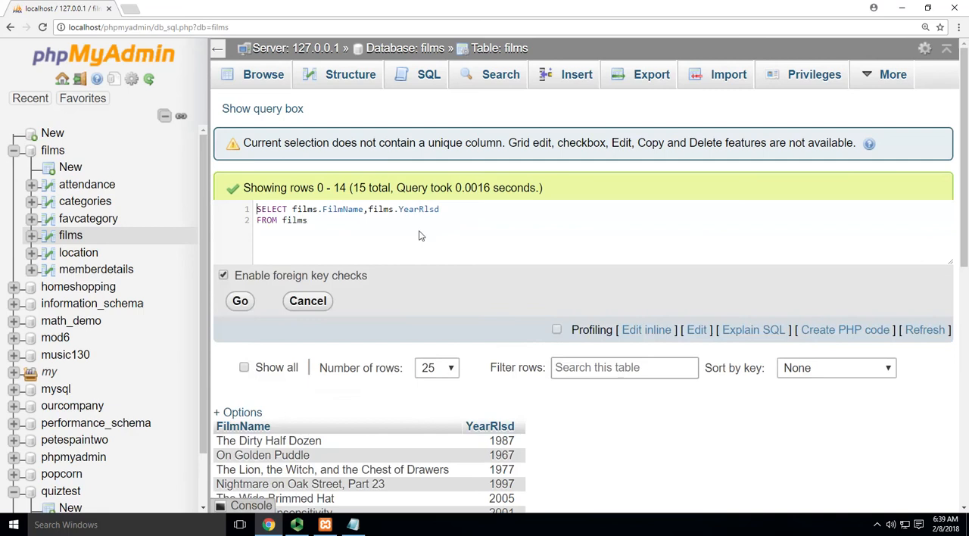
type("WH")
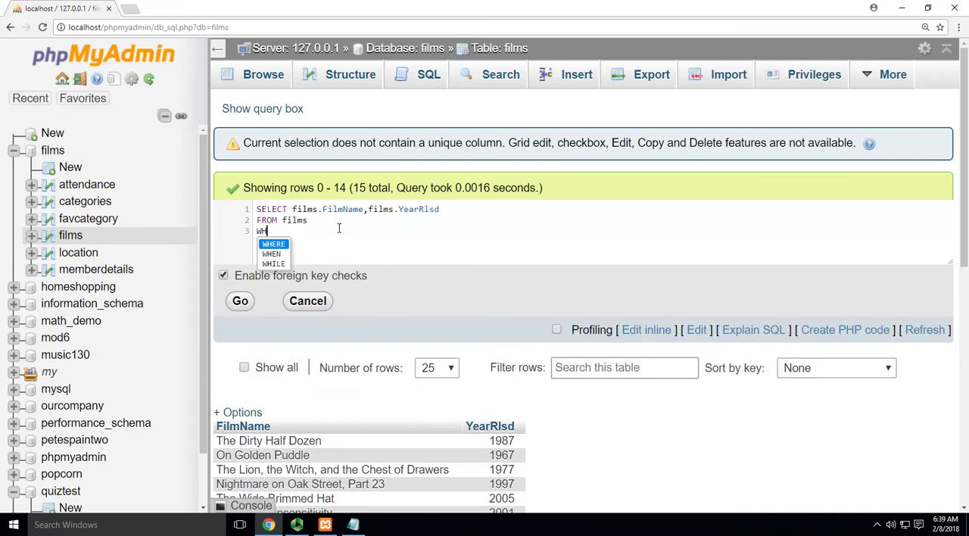
type("ERE")
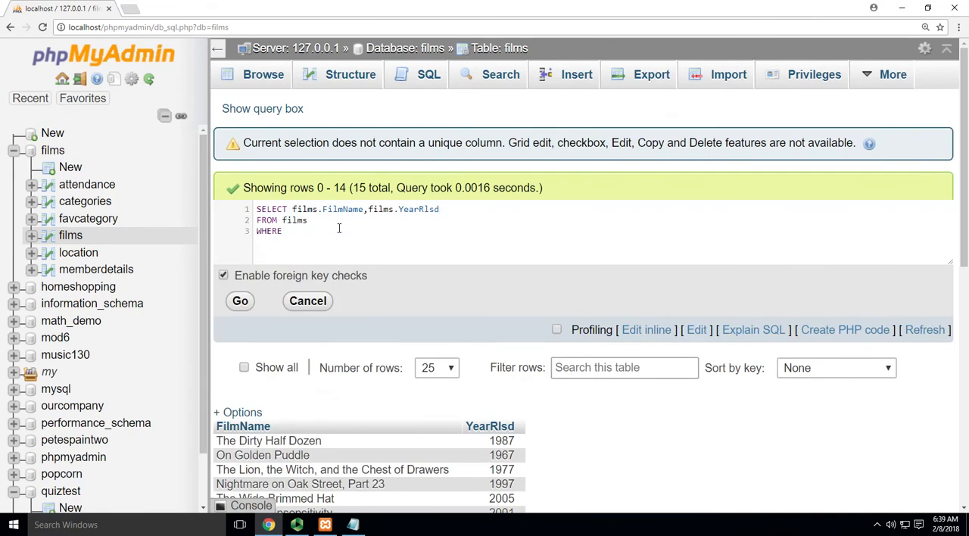
type(" fil")
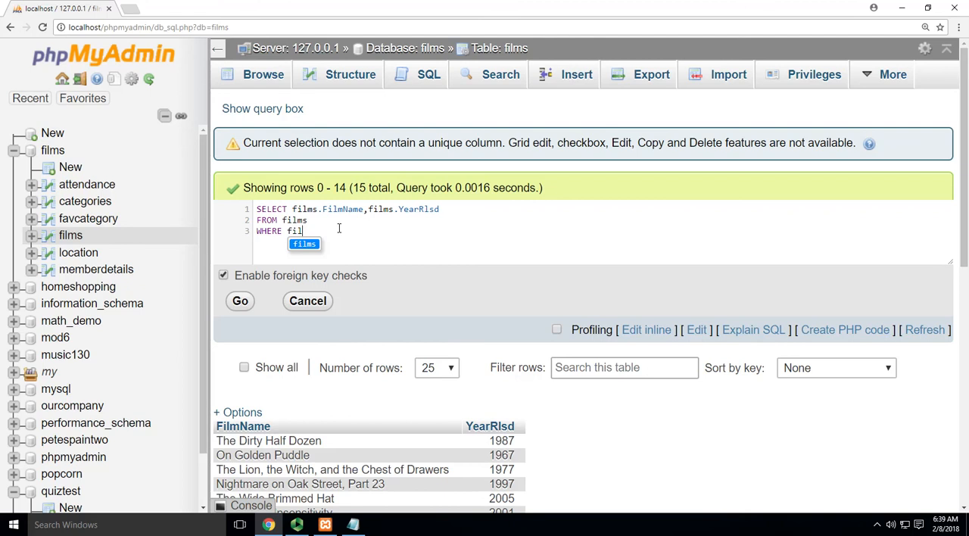
type("m.")
key("BackSpace")
type("s")
type(".Y")
key("Return")
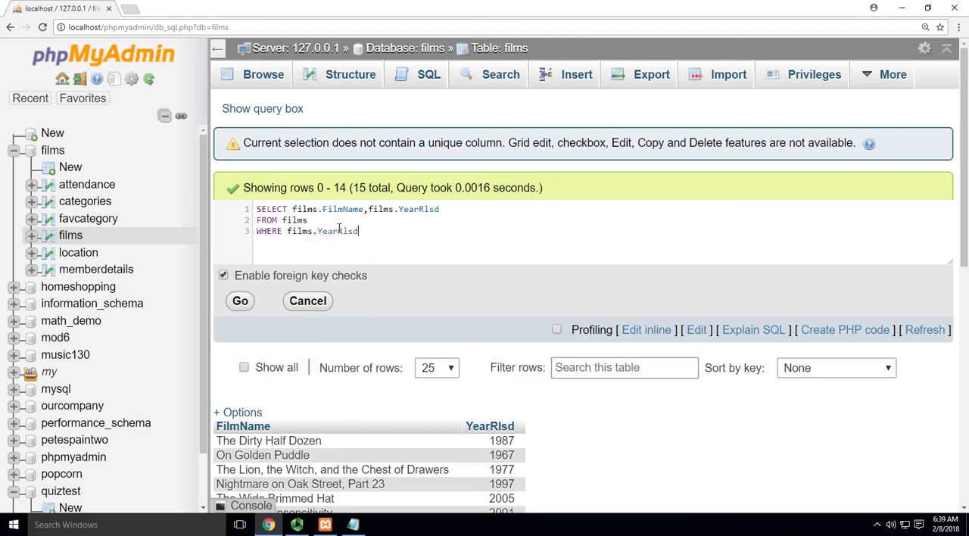
type("= ")
type("1967")
left_click(242, 303)
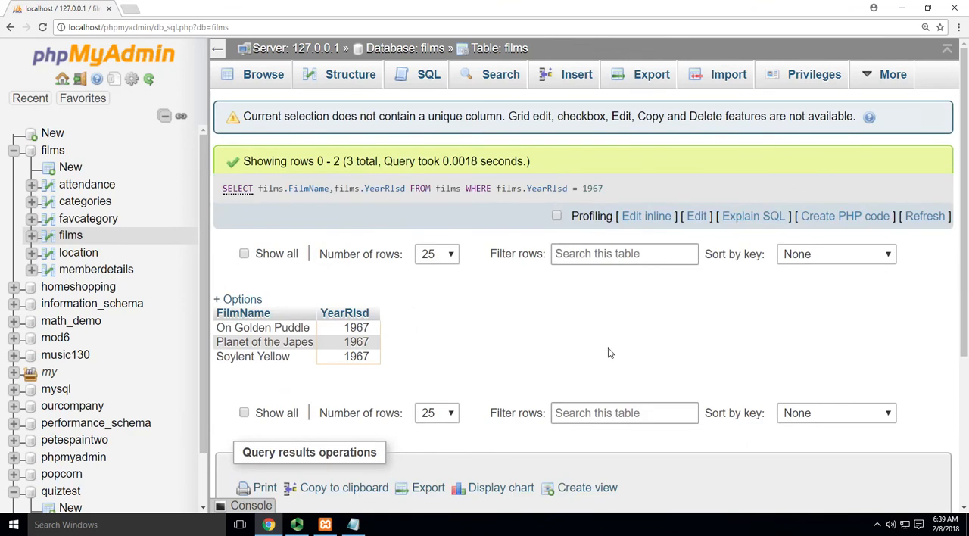
scroll(608, 353, "down", 2)
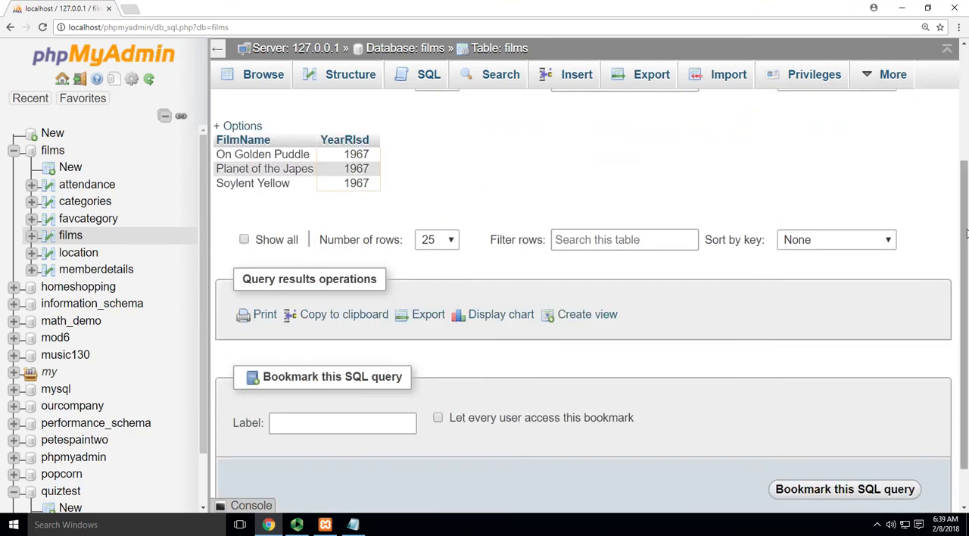
scroll(967, 234, "up", 2)
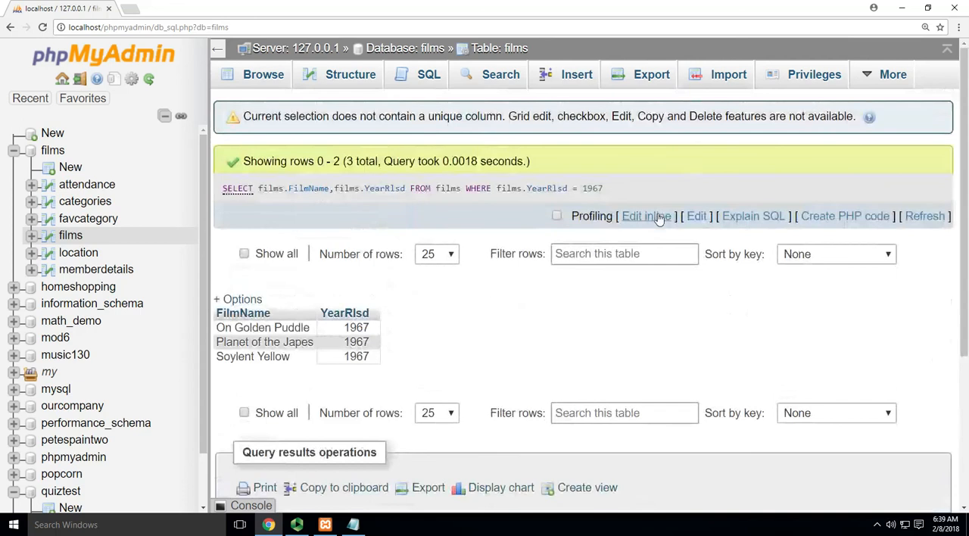
left_click(660, 218)
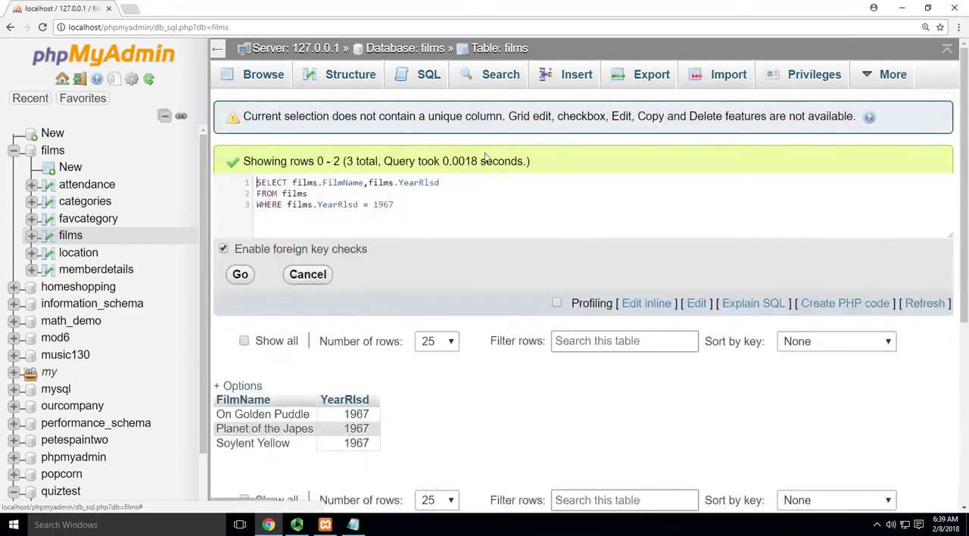
Extend the filter to YearRlsd = 1967 OR YearRlsd > 1984 and run it, returning 10 films.
left_click(420, 211)
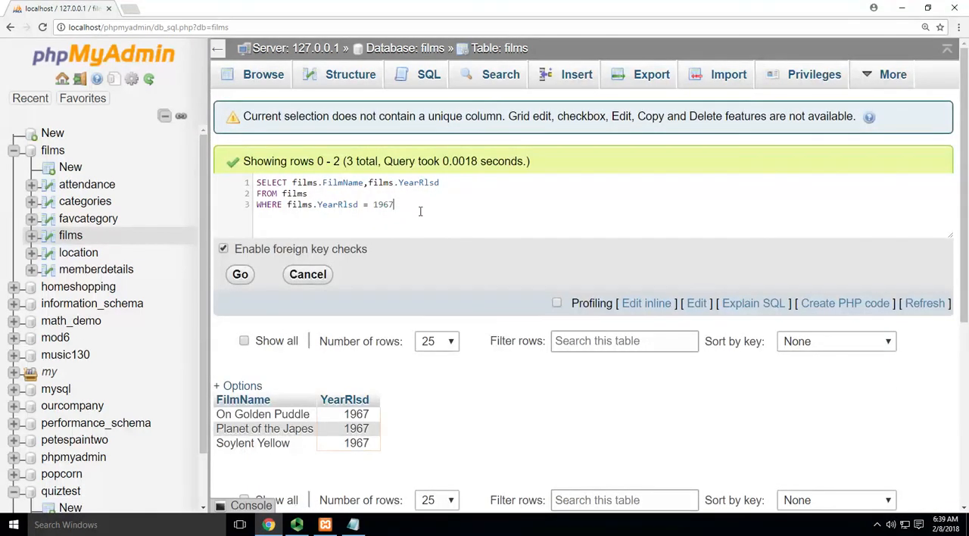
type("OR")
type(" film")
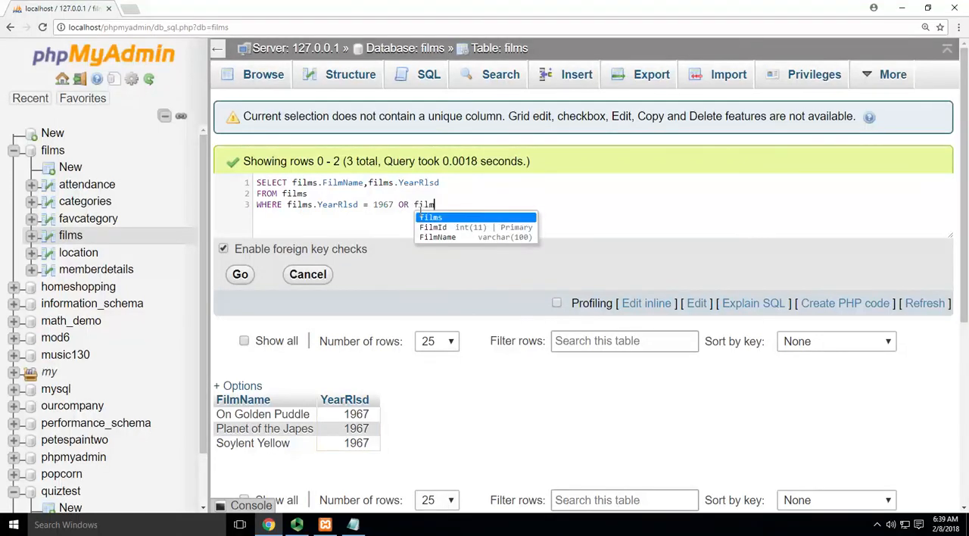
type("s.Ye")
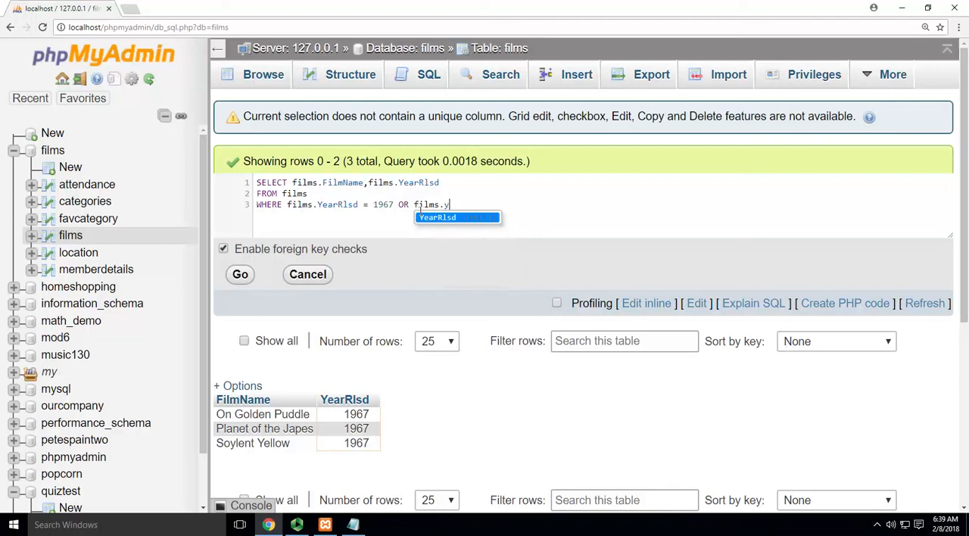
type("arRlsd >")
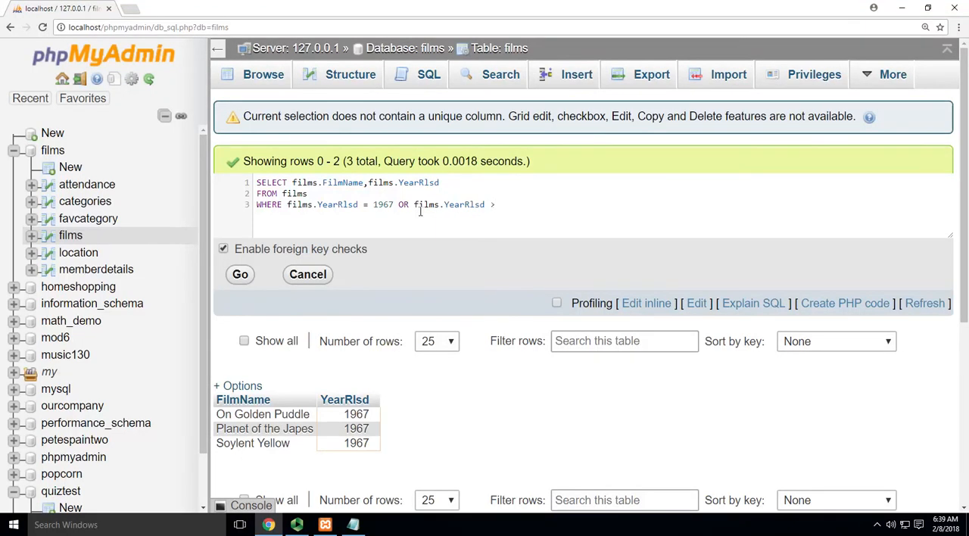
type("184")
key("Left")
key("Left")
key("Right")
type("9")
left_click(242, 275)
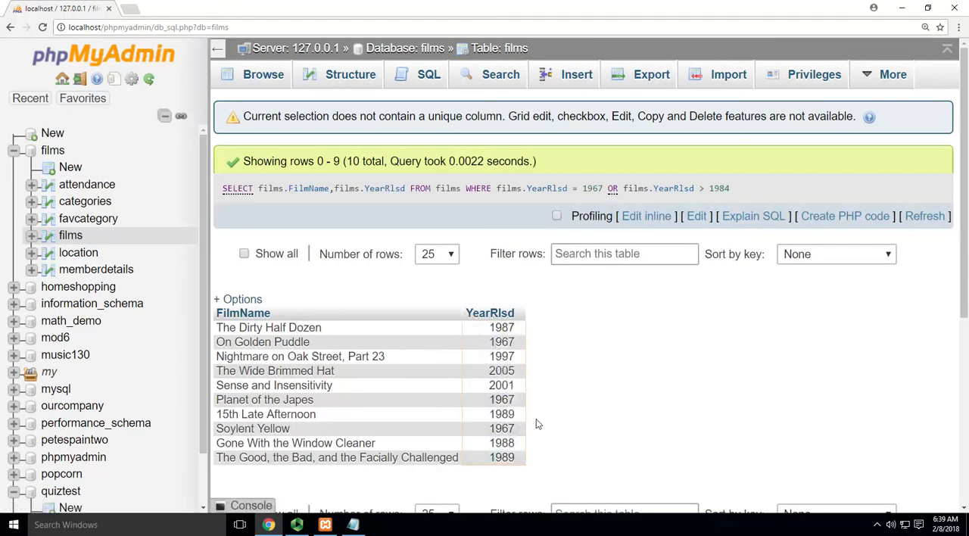
Wrap the two year conditions in parentheses in the WHERE clause.
left_click(645, 216)
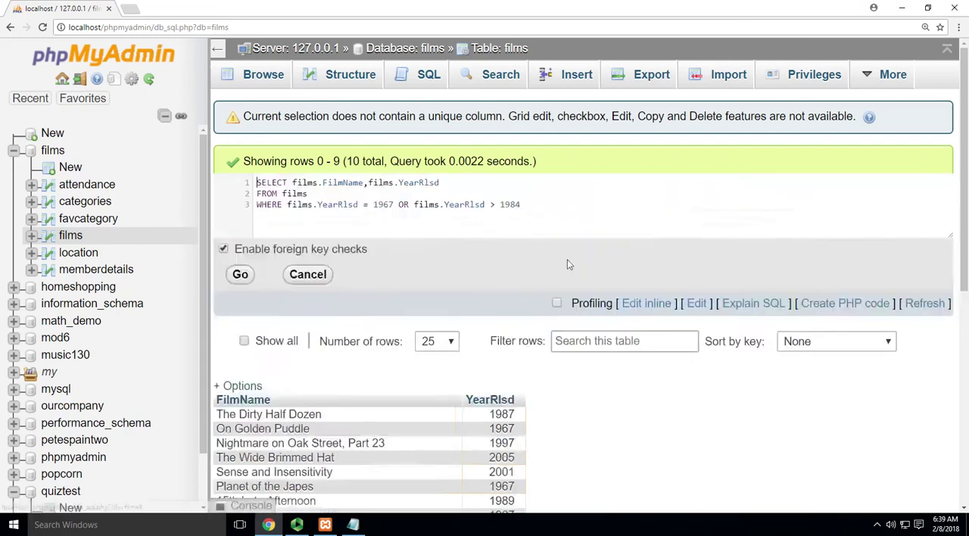
left_click(289, 205)
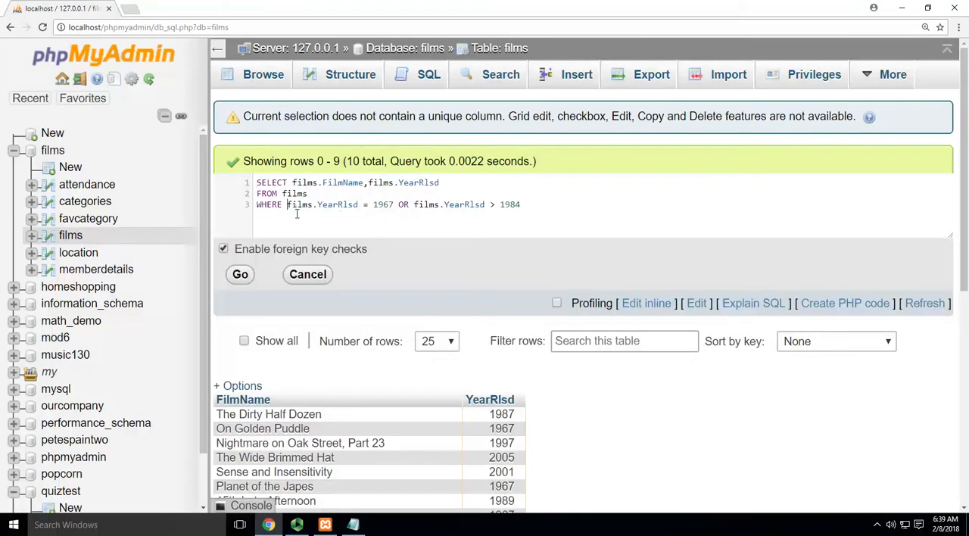
type("(")
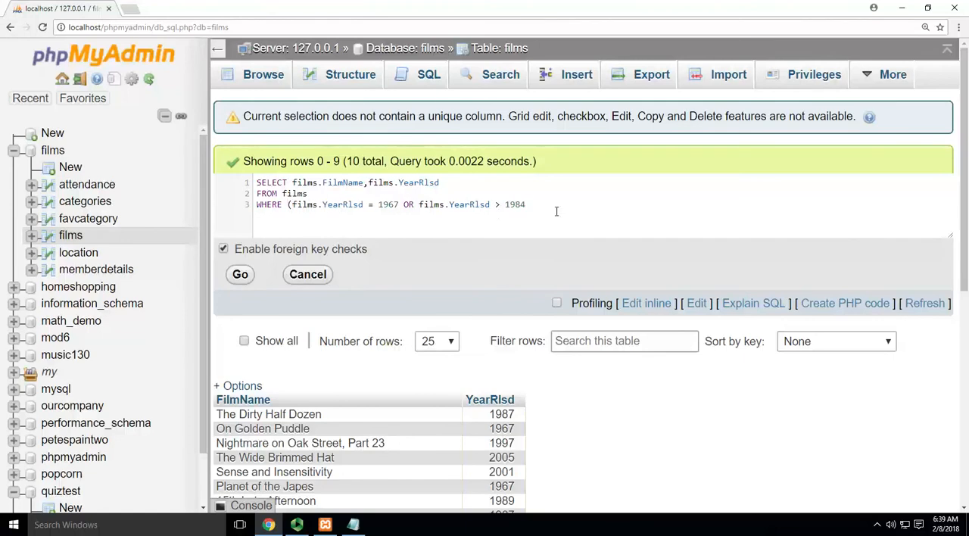
left_click(531, 208, "shift")
left_click(530, 209)
type(")")
Add a new line OR films.FilmName LIKE %The% after the grouped conditions.
key("Return")
type("OR")
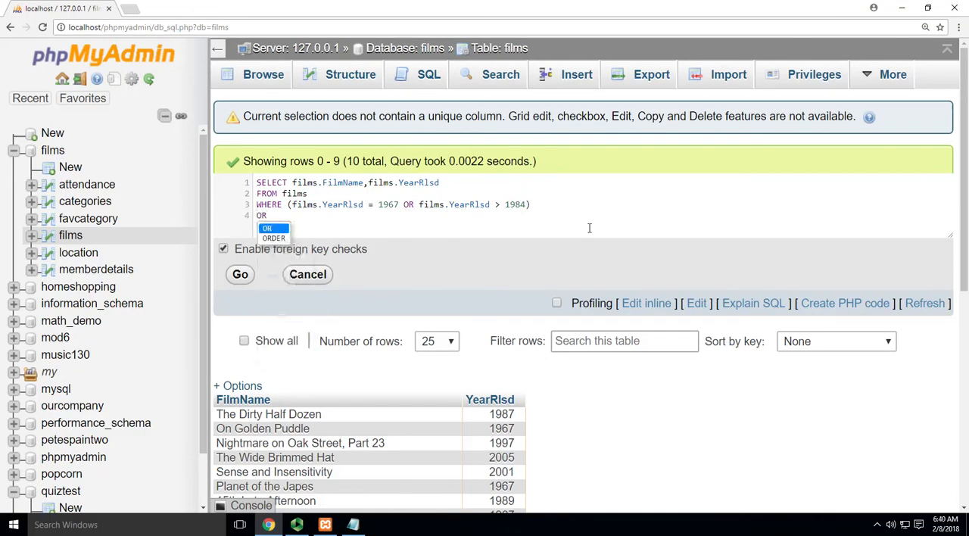
type(" fil")
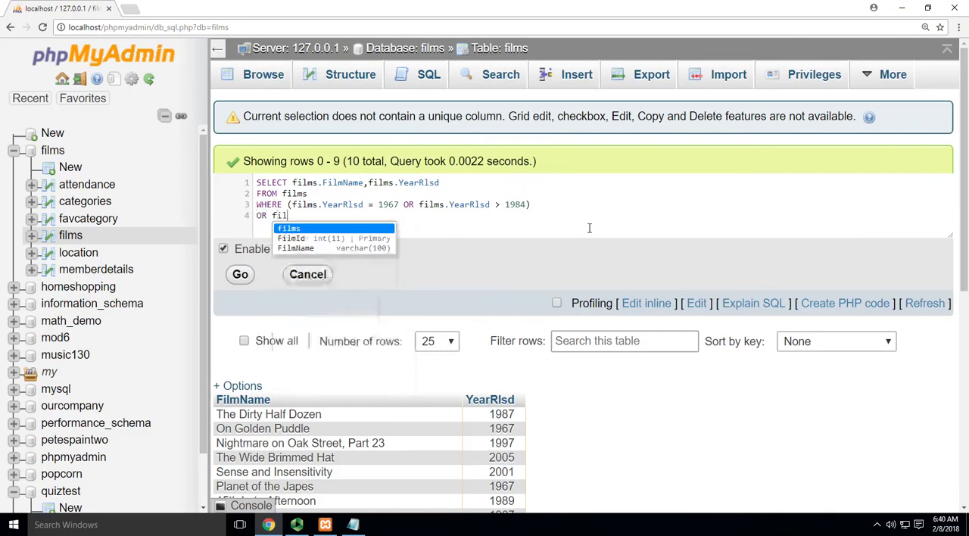
type("ms.")
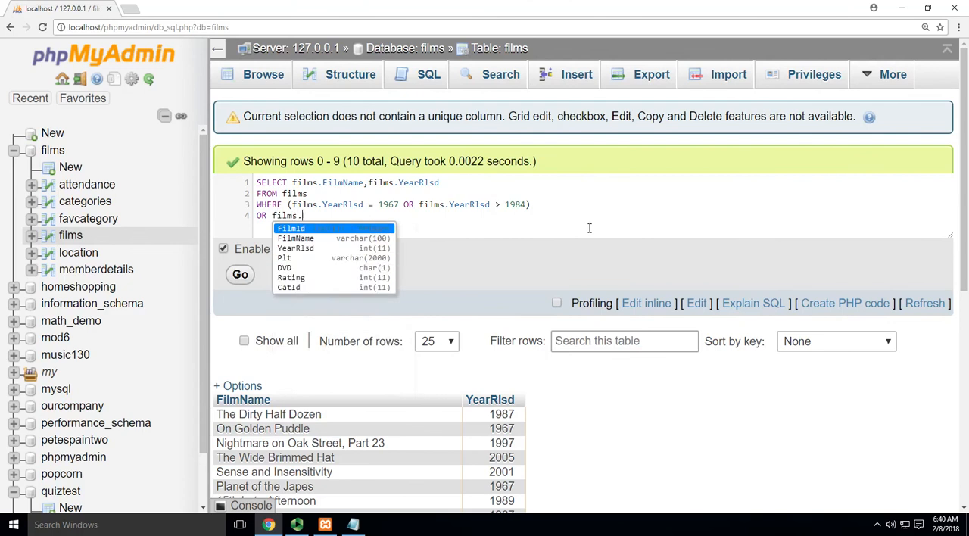
key("Return")
key("BackSpace")
key("BackSpace")
key("BackSpace")
key("BackSpace")
key("BackSpace")
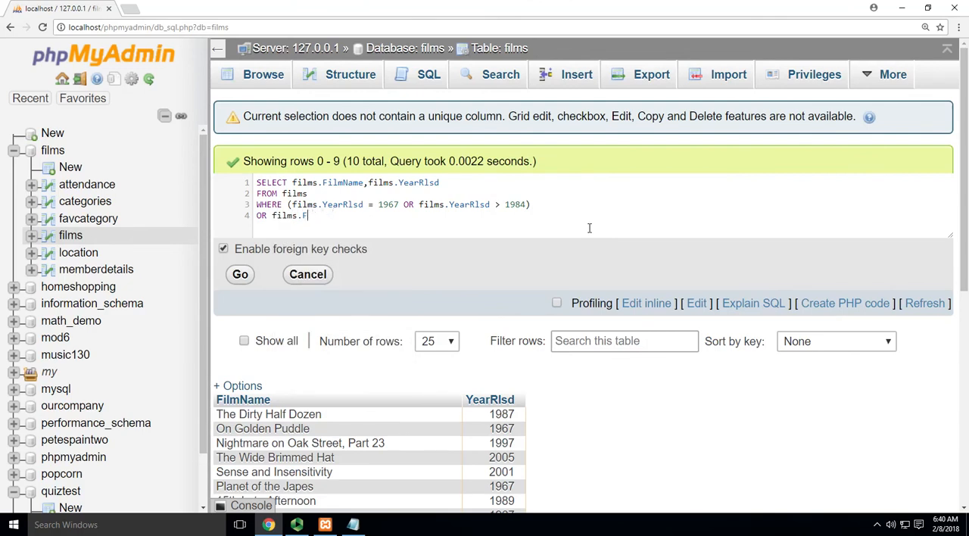
type("i")
key("Down")
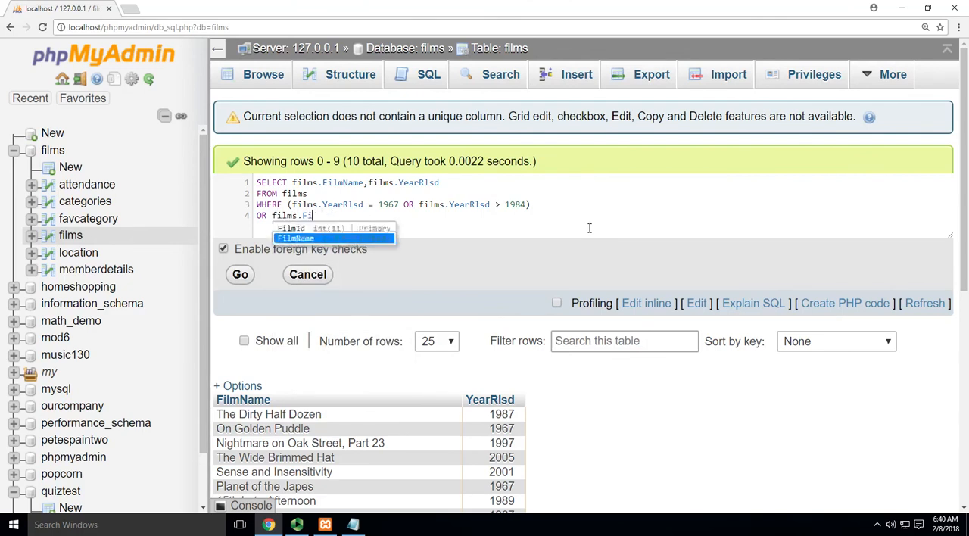
key("Return")
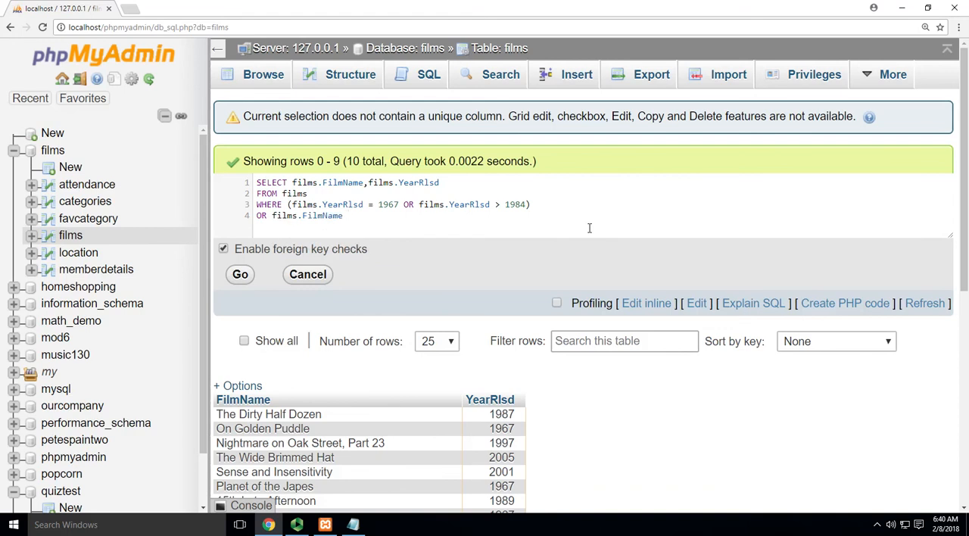
type(" LIK")
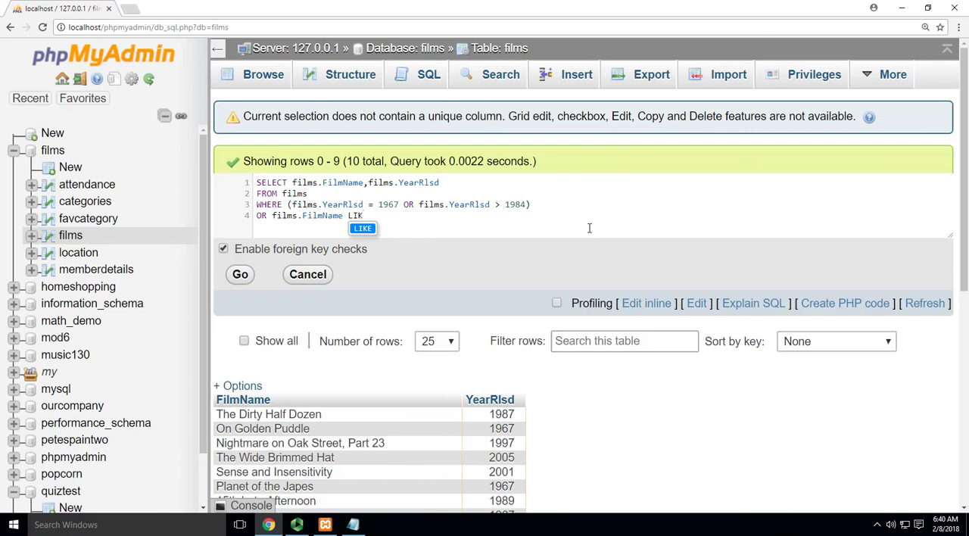
type("E")
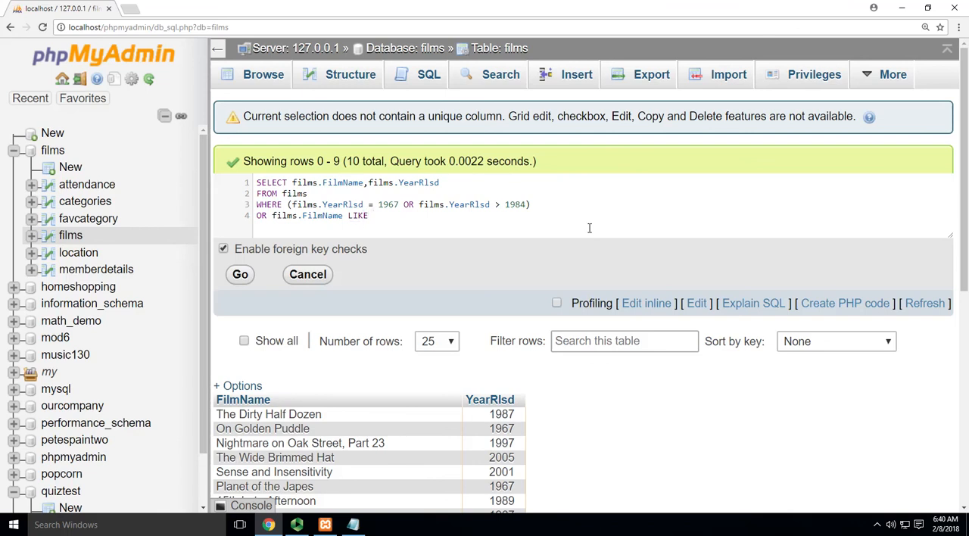
type(" %")
type("T")
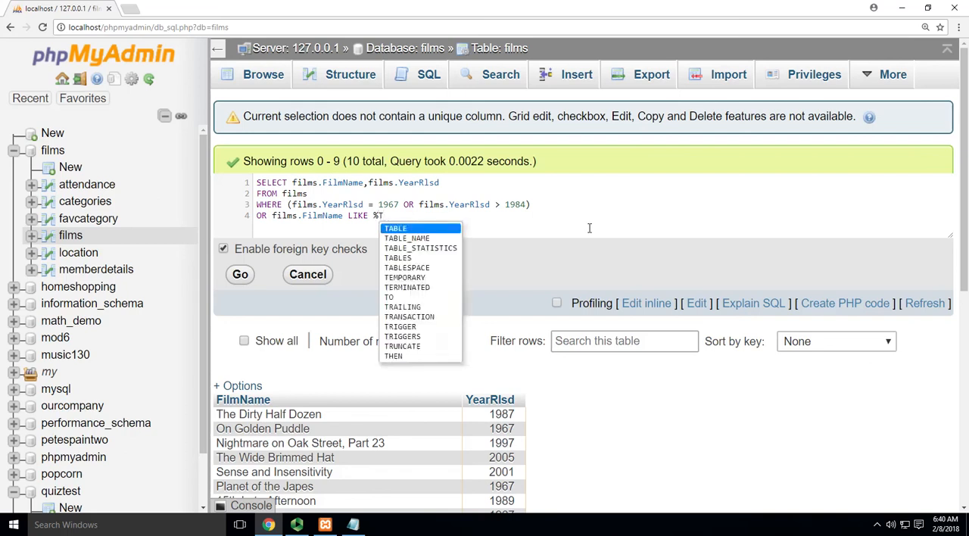
type("he")
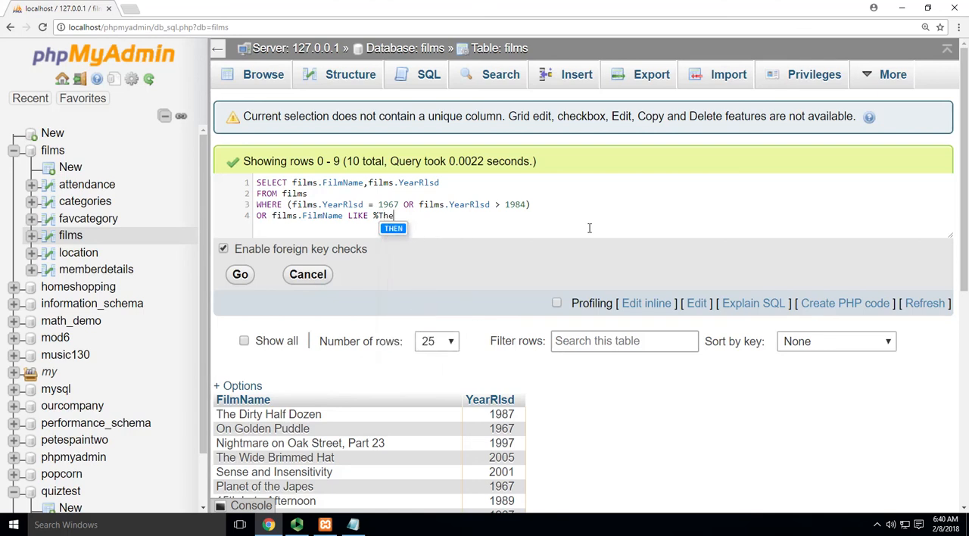
type("%")
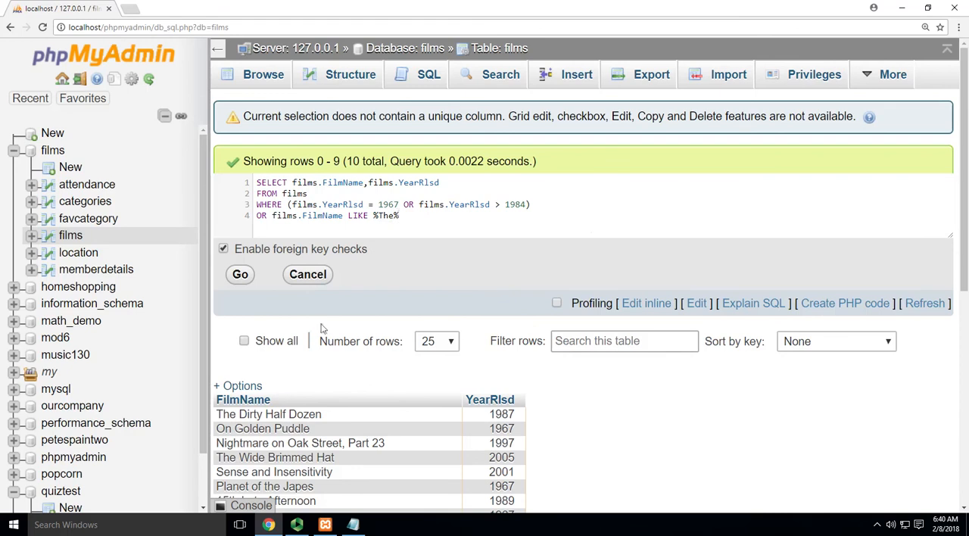
Run the query, dismiss the #1064 syntax error, and quote the pattern as '%The%'.
left_click(241, 274)
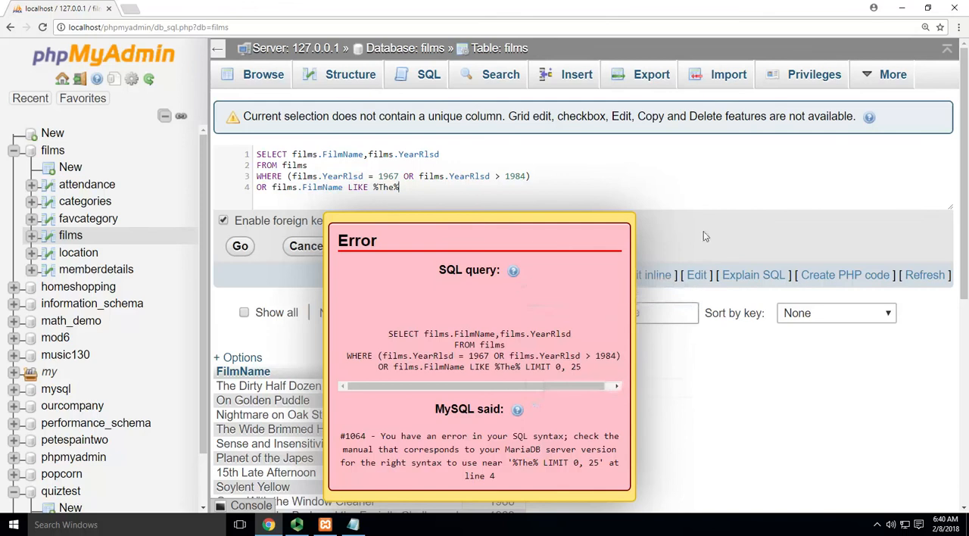
left_click(374, 188)
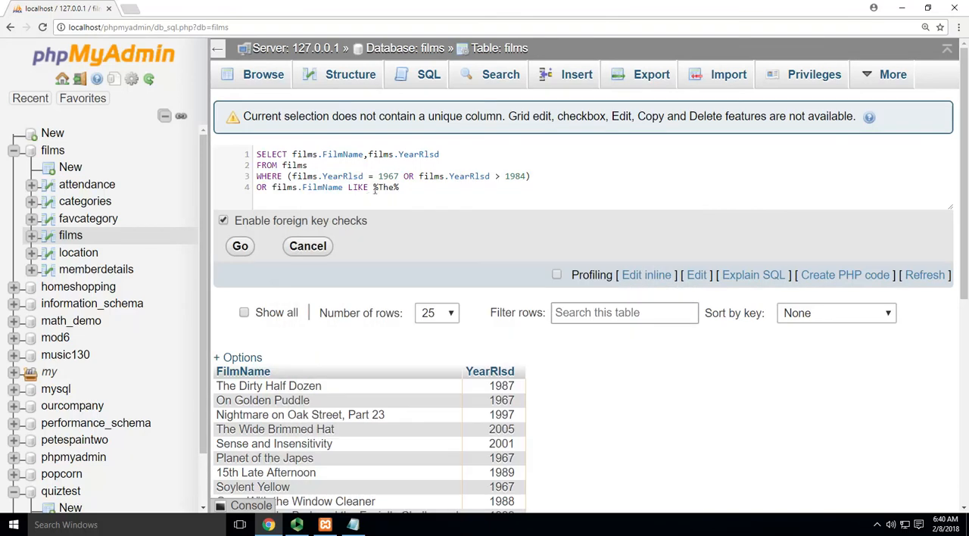
type("'")
key("Right")
key("Right")
key("Right")
key("Right")
key("Right")
Run the corrected LIKE '%The%' query, returning 14 films.
left_click(242, 246)
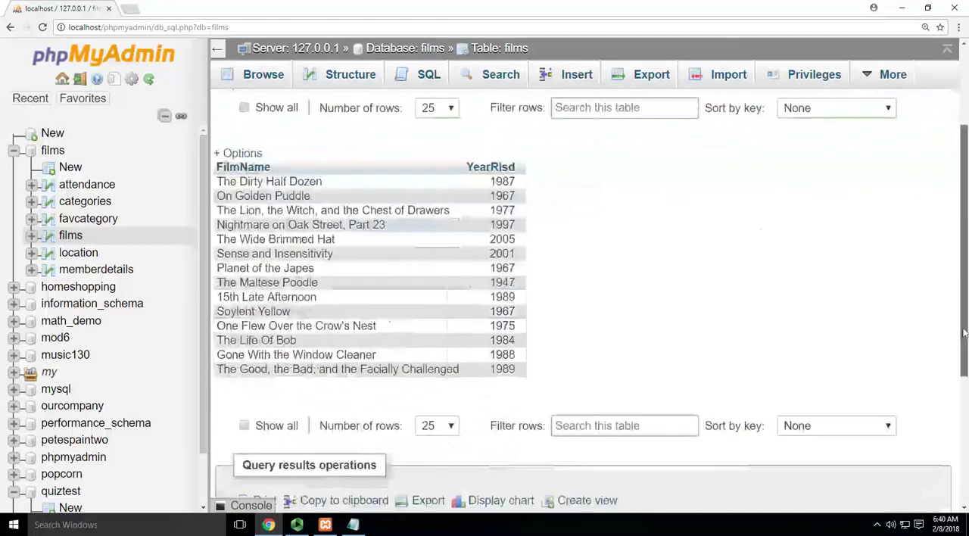
left_click_drag(966, 241, 967, 321)
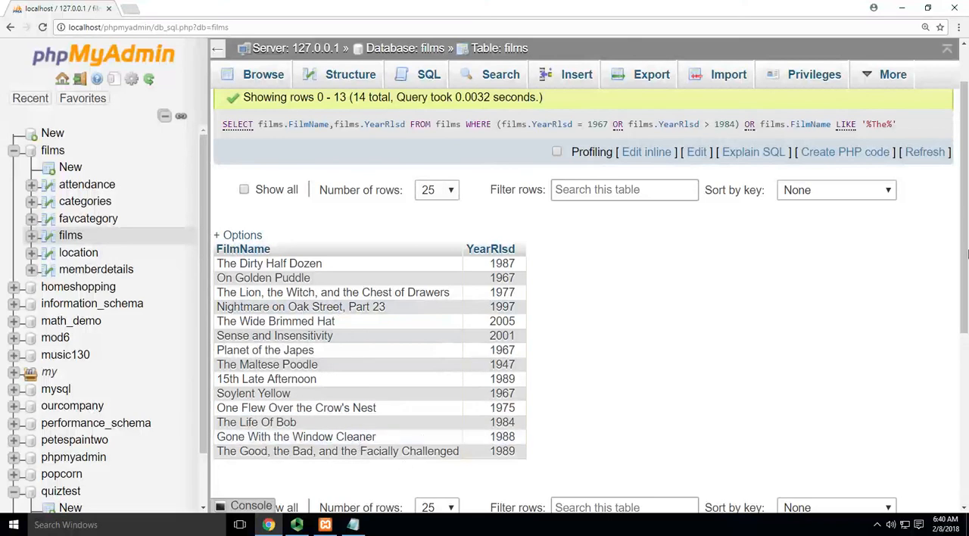
left_click(649, 154)
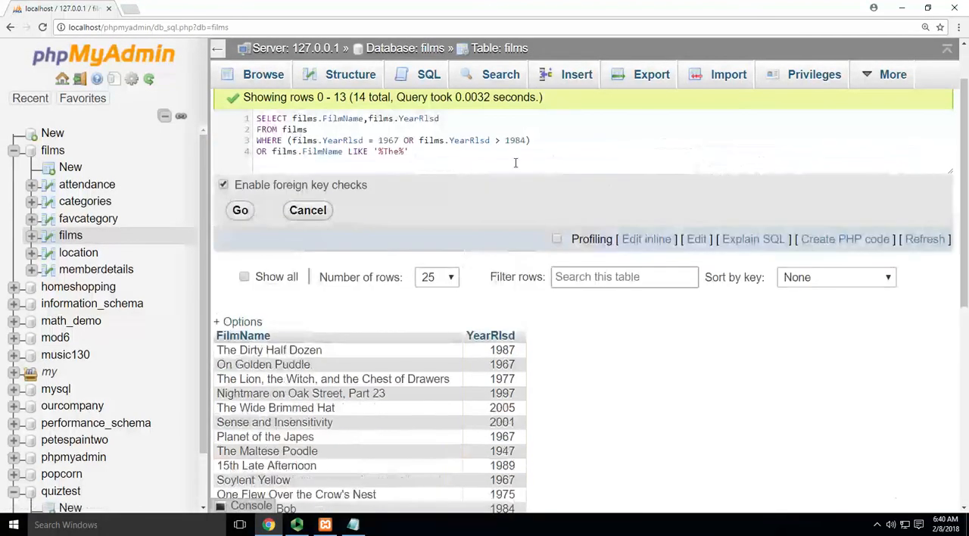
left_click(390, 141)
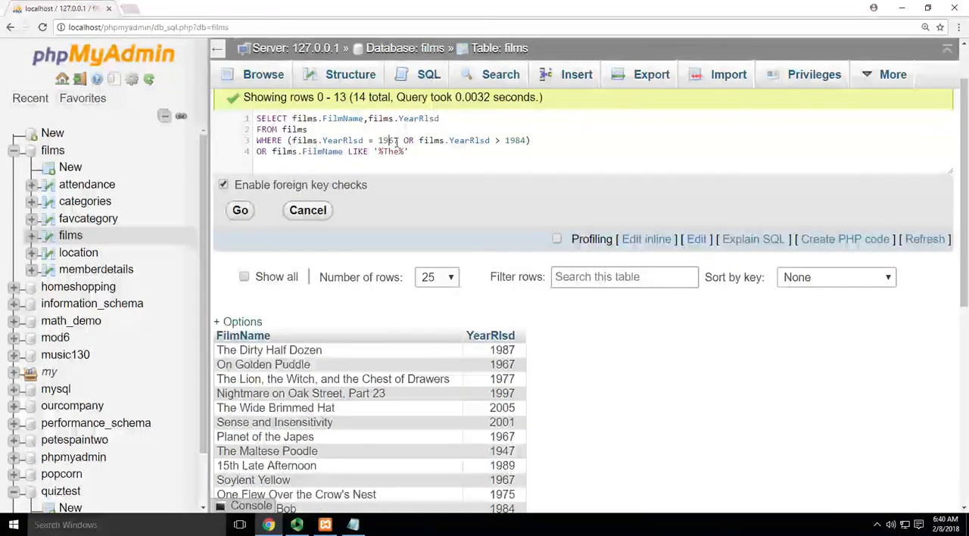
left_click_drag(529, 141, 498, 141)
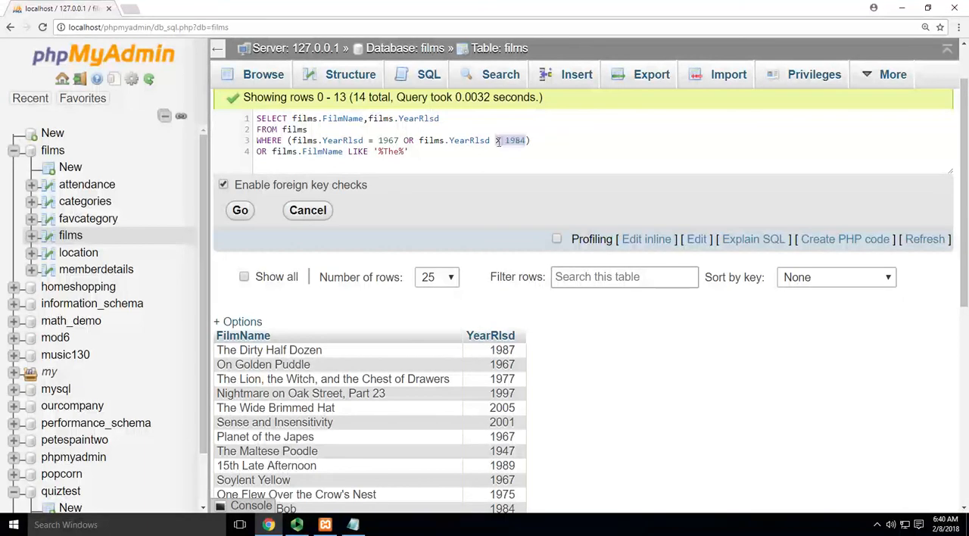
left_click(497, 142)
left_click_drag(409, 153, 380, 157)
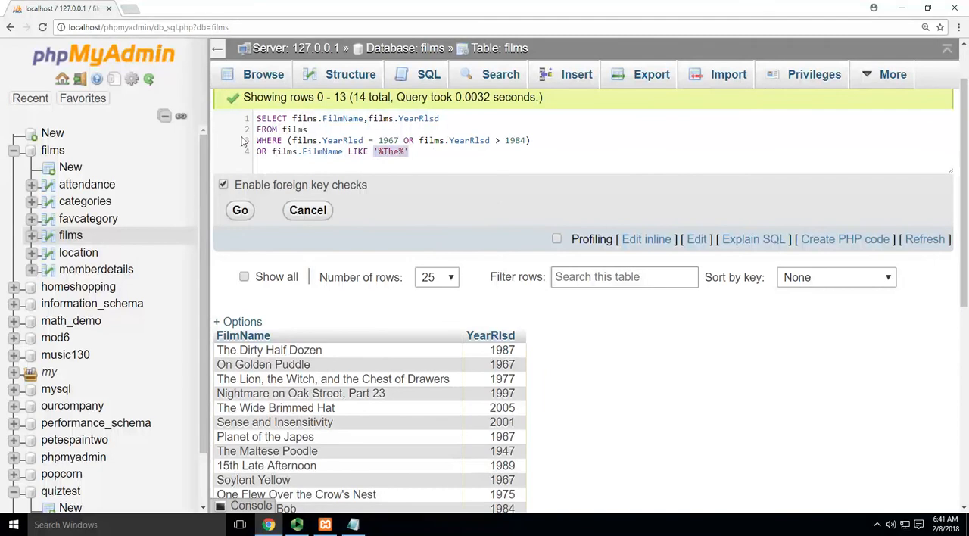
left_click(288, 141)
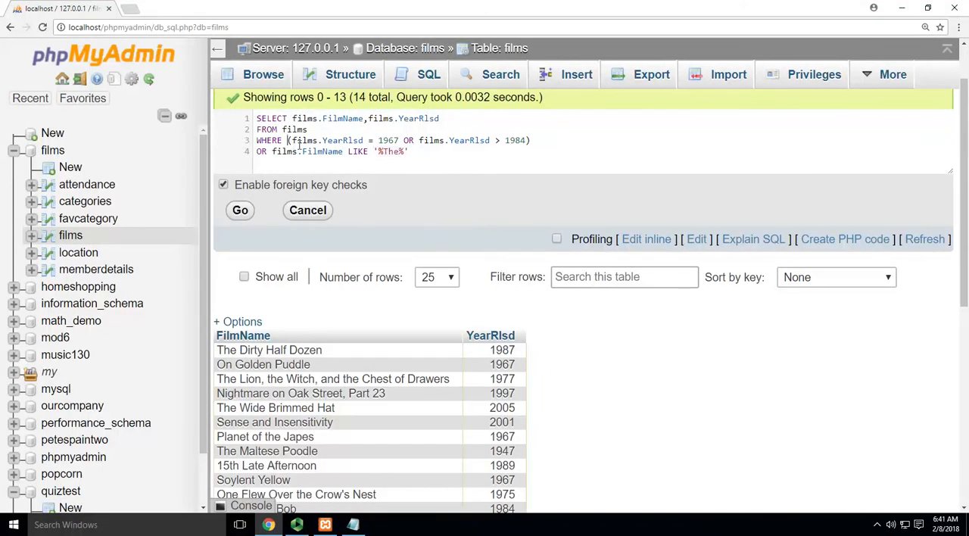
left_click_drag(287, 143, 246, 145)
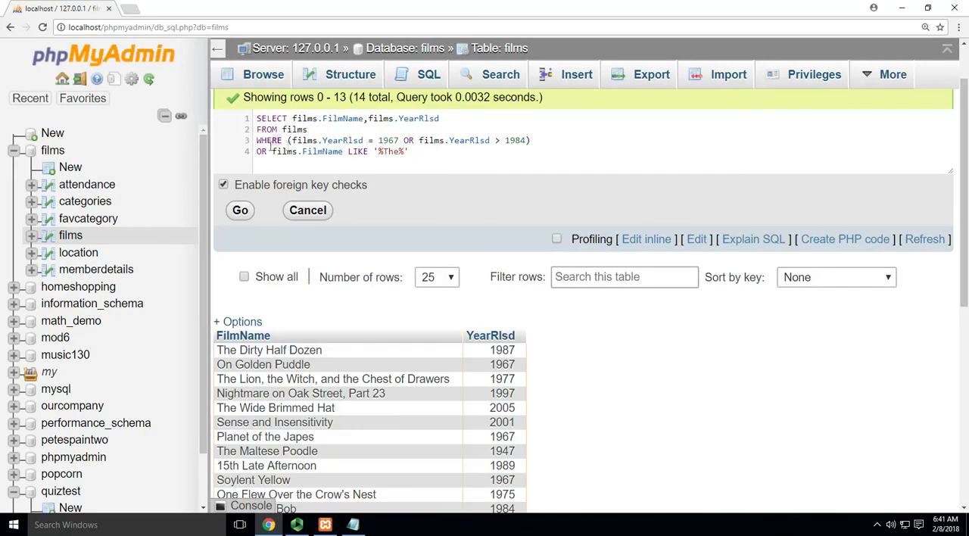